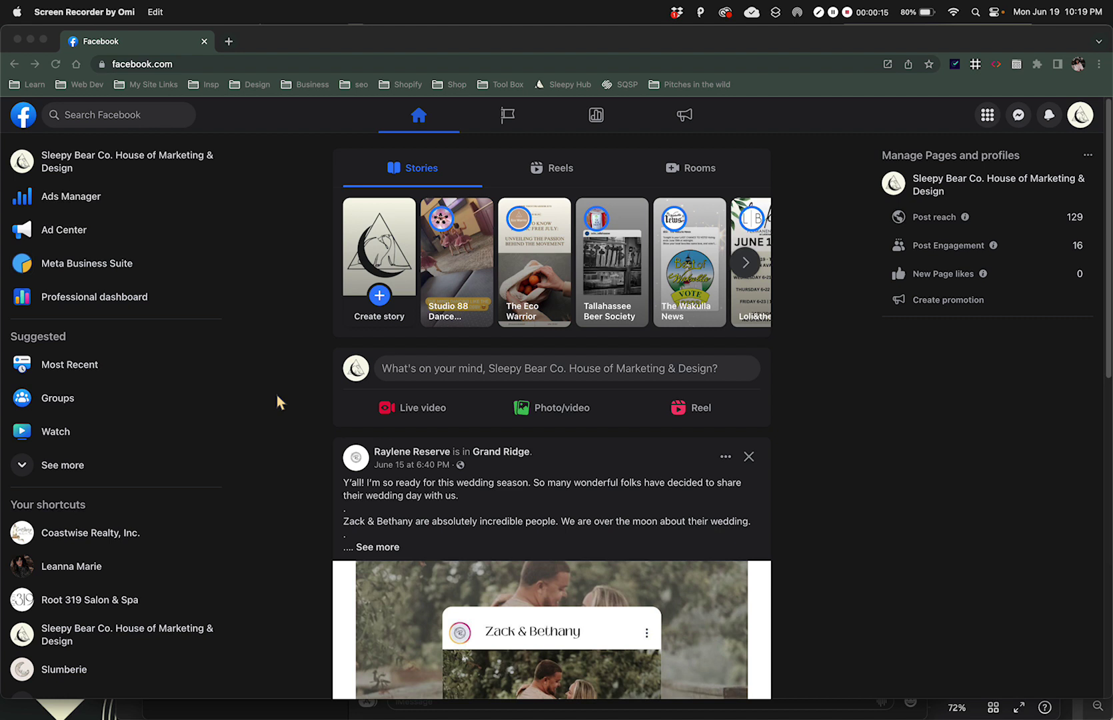
# Look through the account menu's list of profiles and Pages, then close the menu
pyautogui.click(1084, 117)
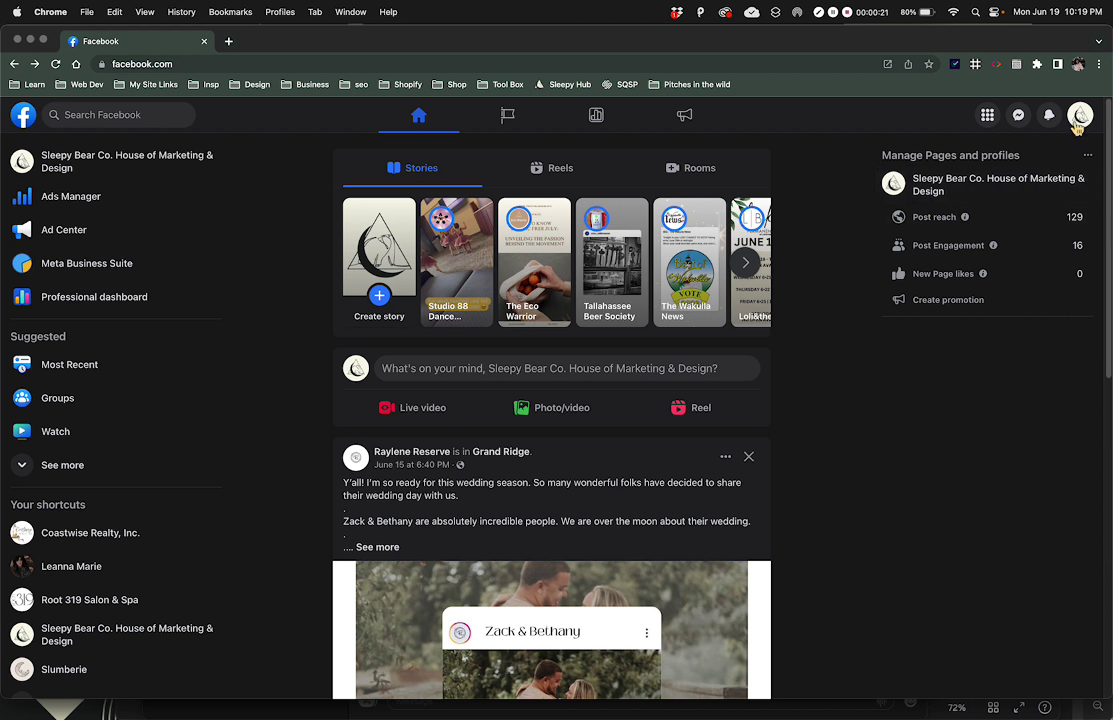
pyautogui.click(1079, 120)
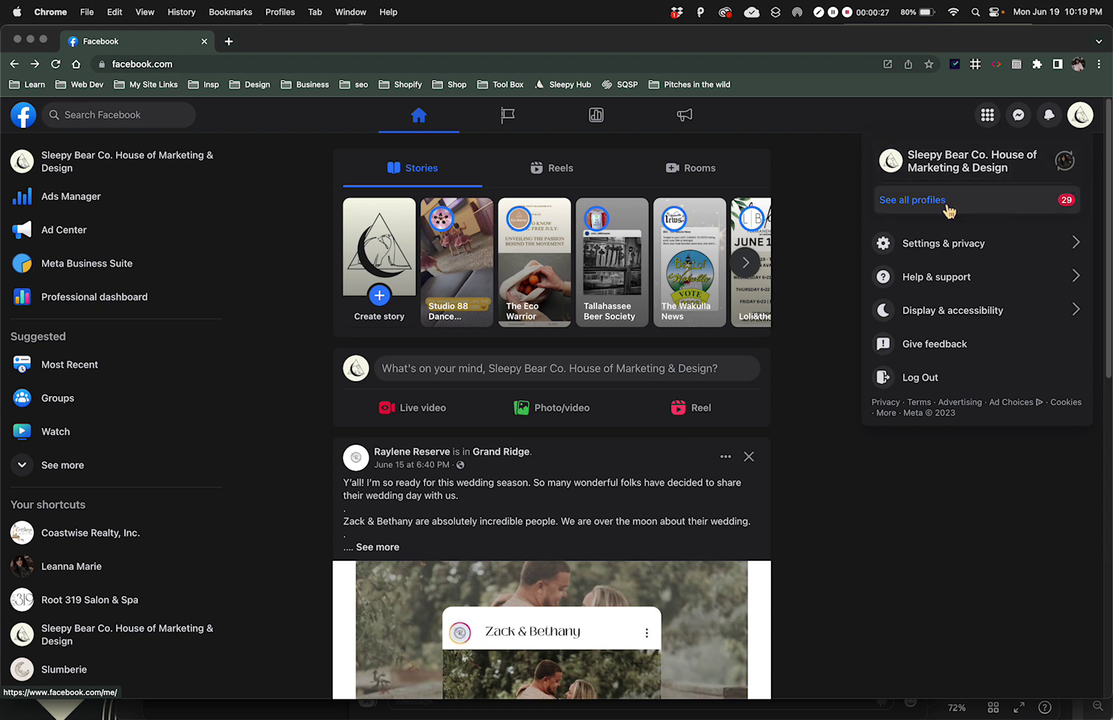
pyautogui.click(928, 207)
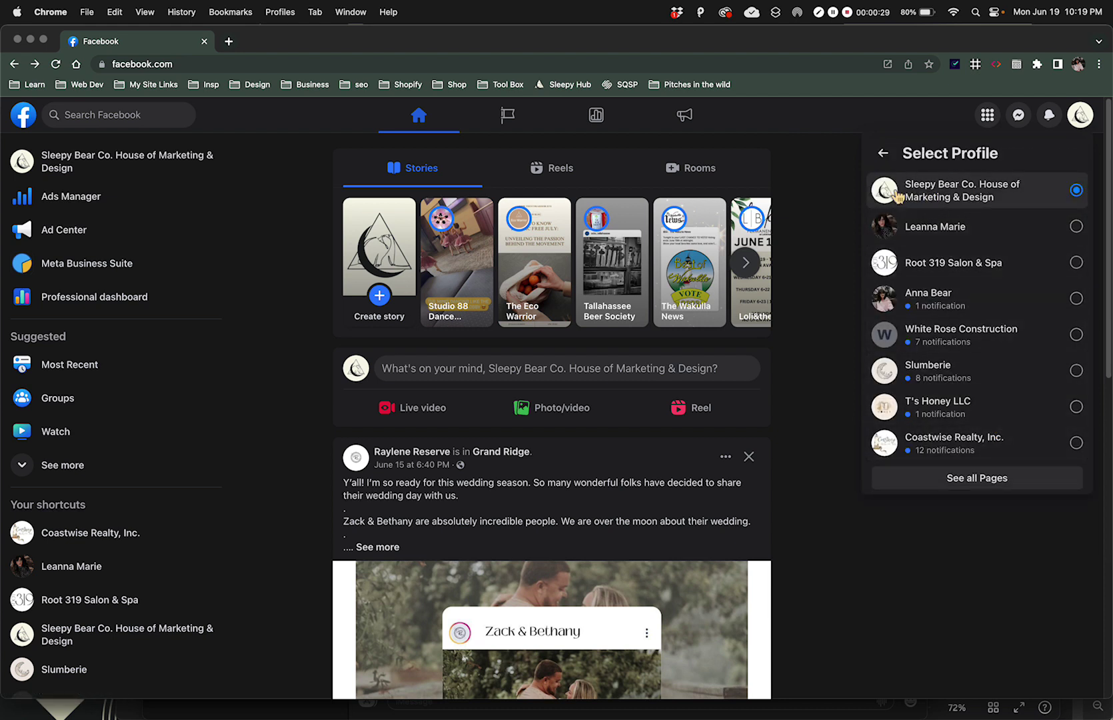
pyautogui.click(883, 154)
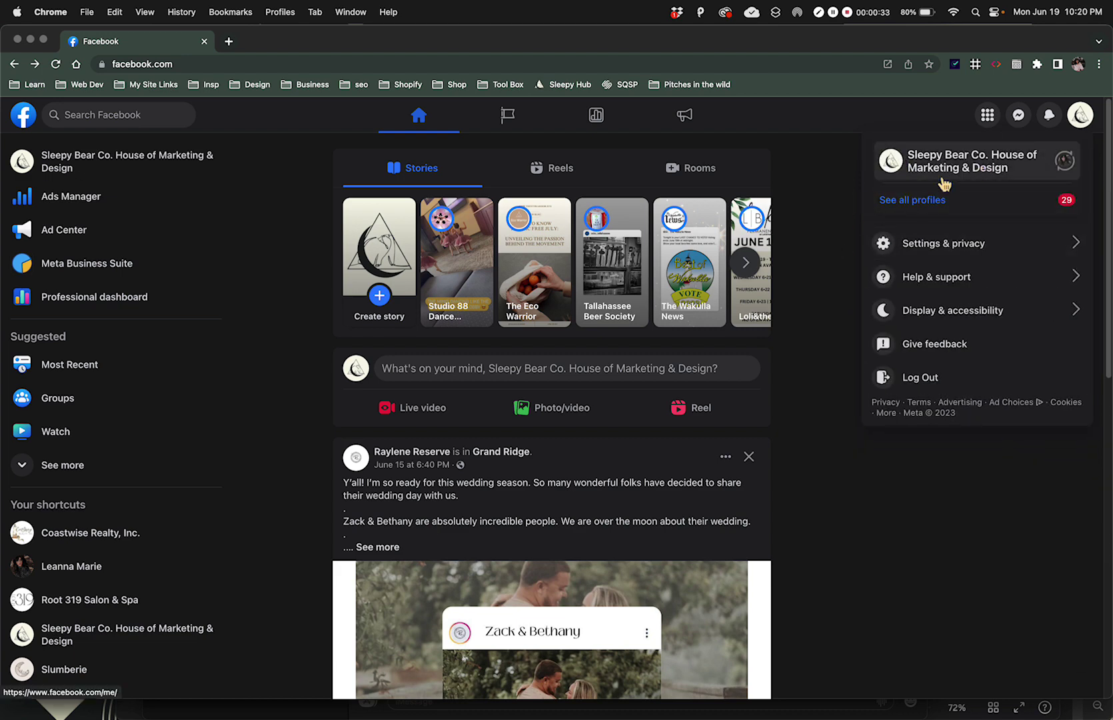
pyautogui.click(828, 258)
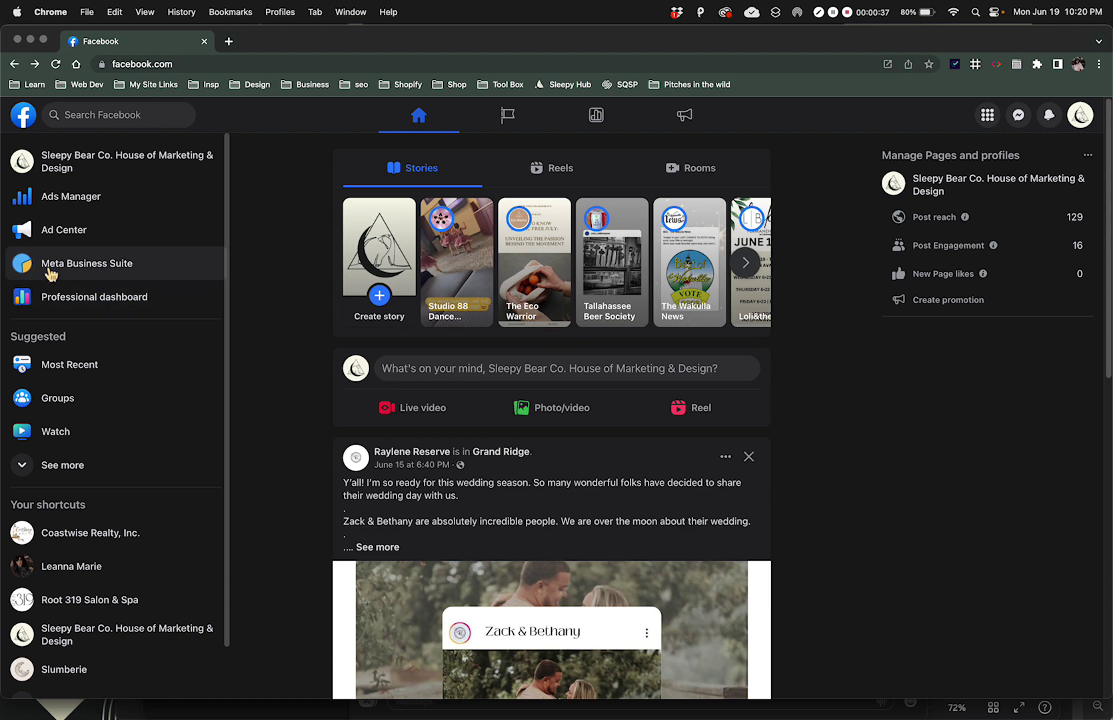
# Open Meta Business Suite for the Page and scroll its home overview (reach 132 Facebook, 167 Instagram)
pyautogui.click(135, 275)
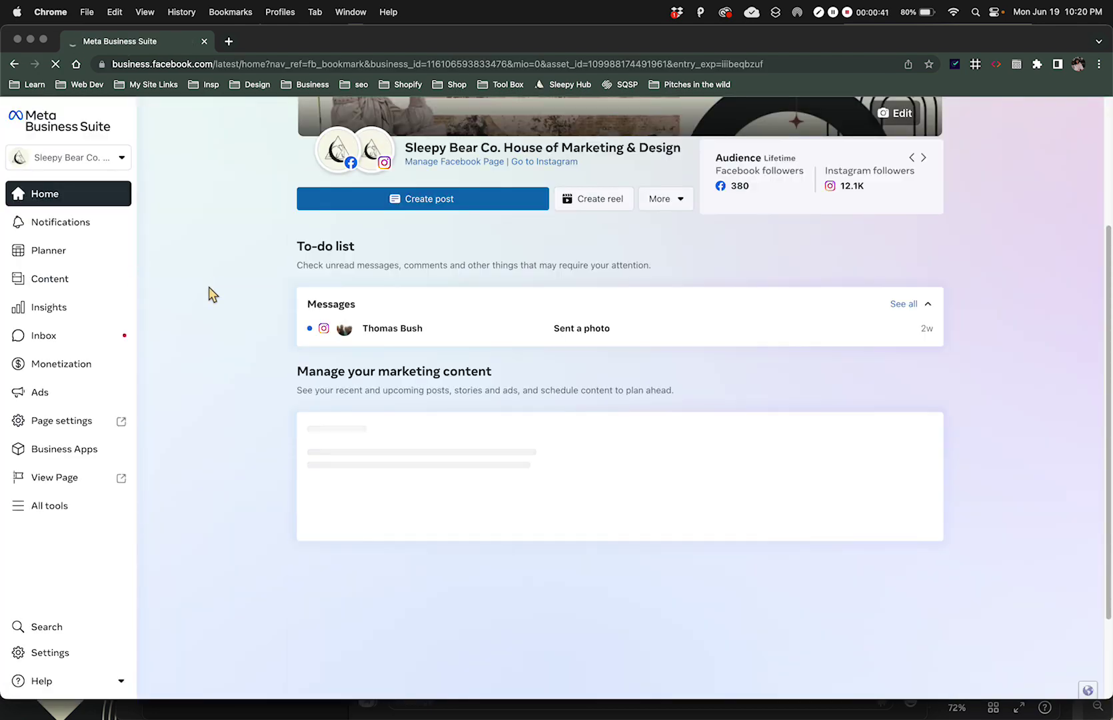
pyautogui.scroll(-5, 209, 293)
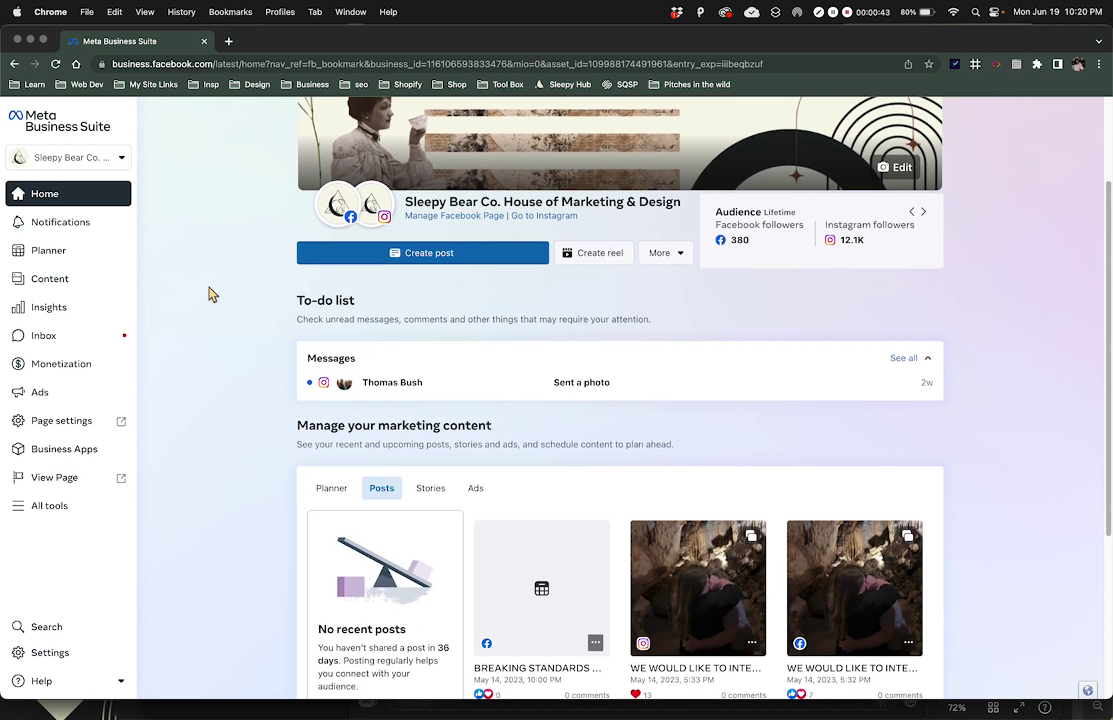
pyautogui.scroll(3, 208, 294)
pyautogui.scroll(-1, 220, 335)
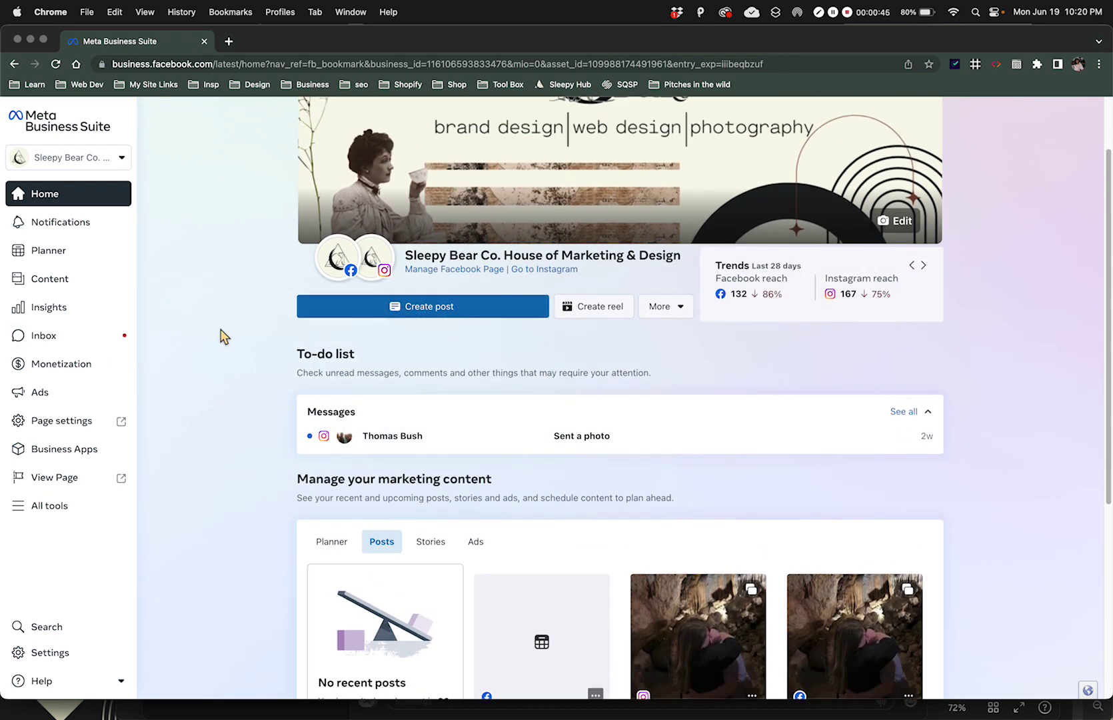
pyautogui.scroll(2, 220, 335)
pyautogui.scroll(-1, 192, 387)
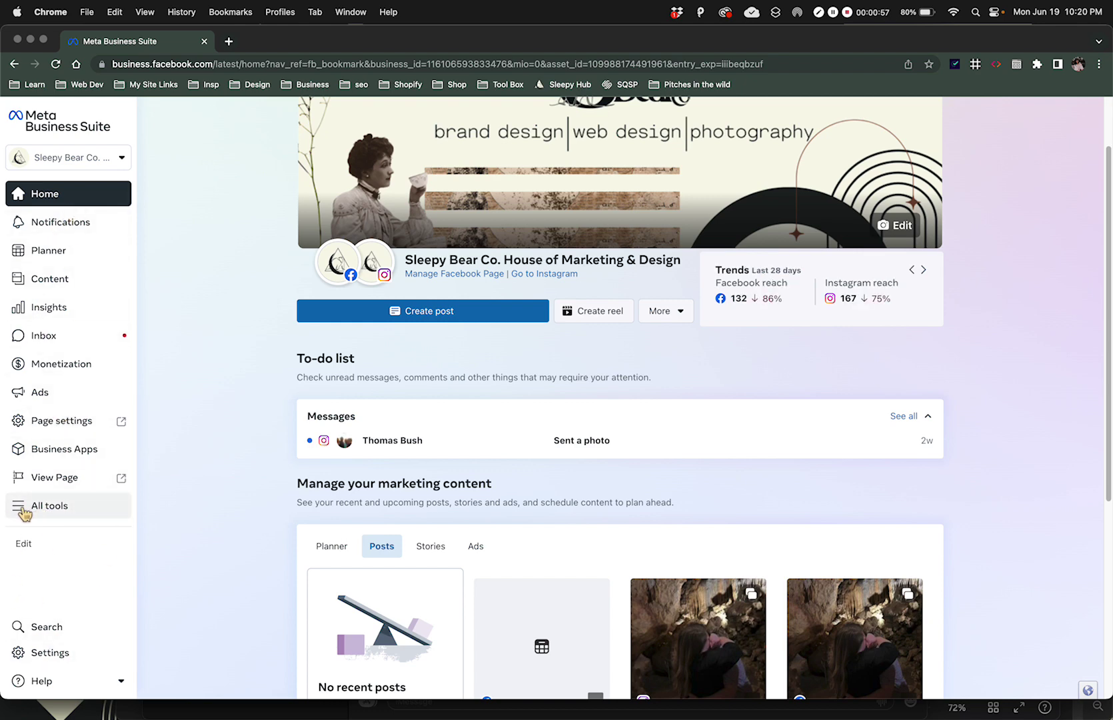
# Open the All tools list and scroll through it to Events Manager under Advertise
pyautogui.click(22, 508)
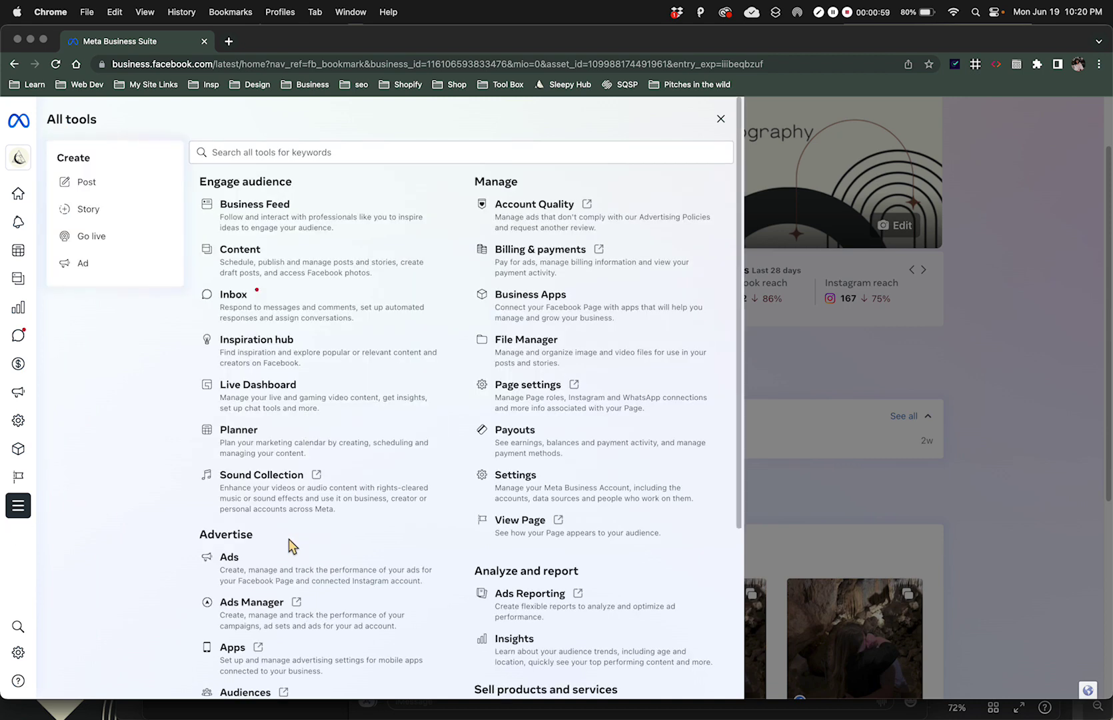
pyautogui.scroll(-5, 173, 488)
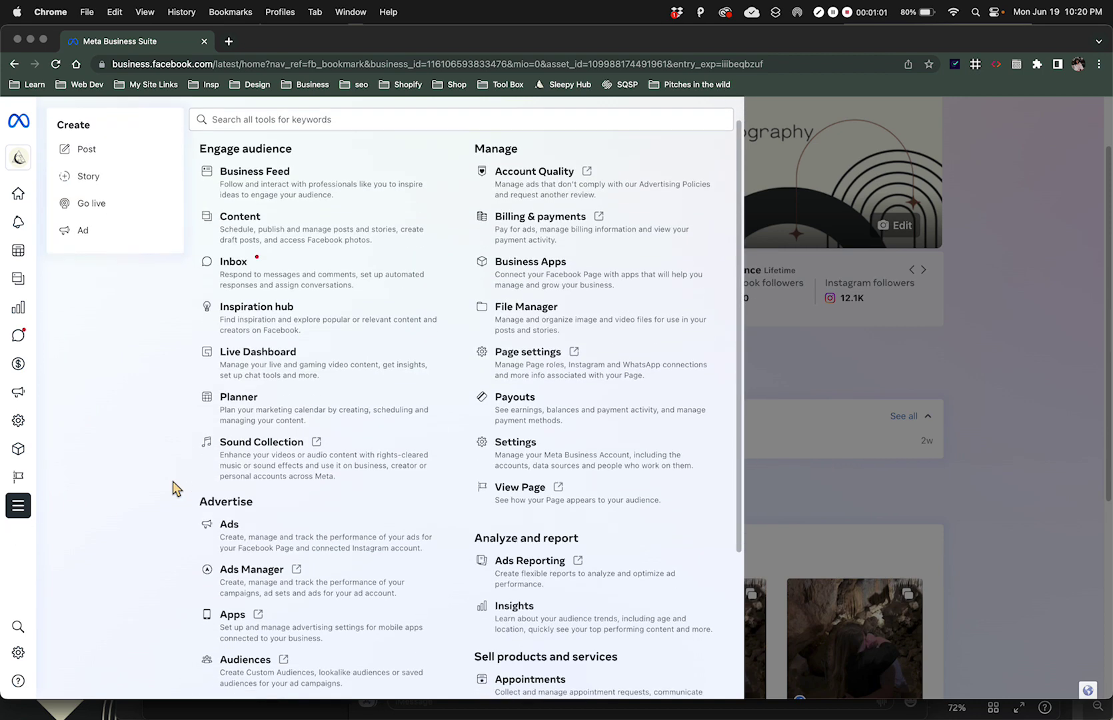
pyautogui.scroll(3, 173, 488)
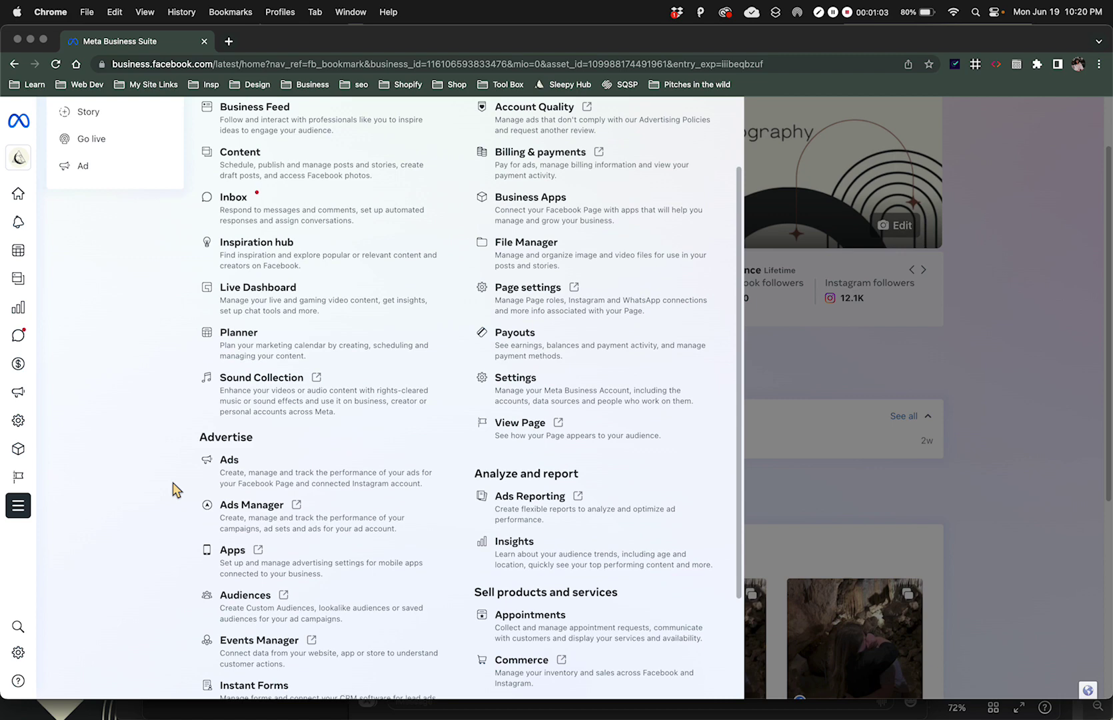
pyautogui.scroll(-3, 172, 488)
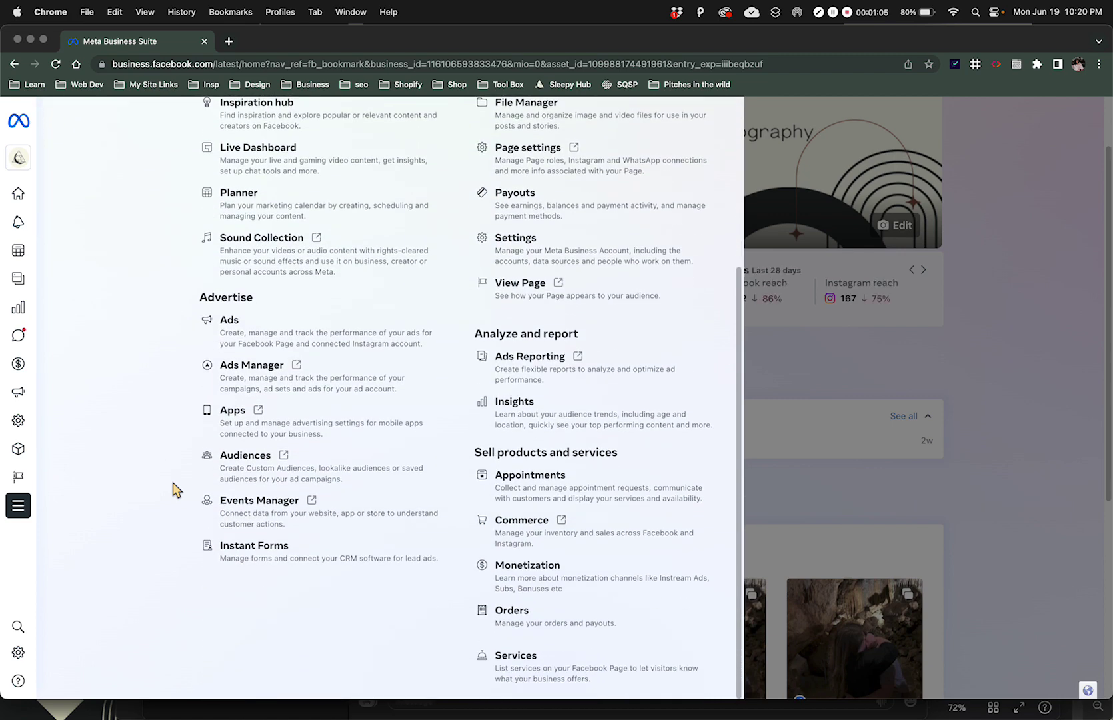
pyautogui.scroll(4, 140, 567)
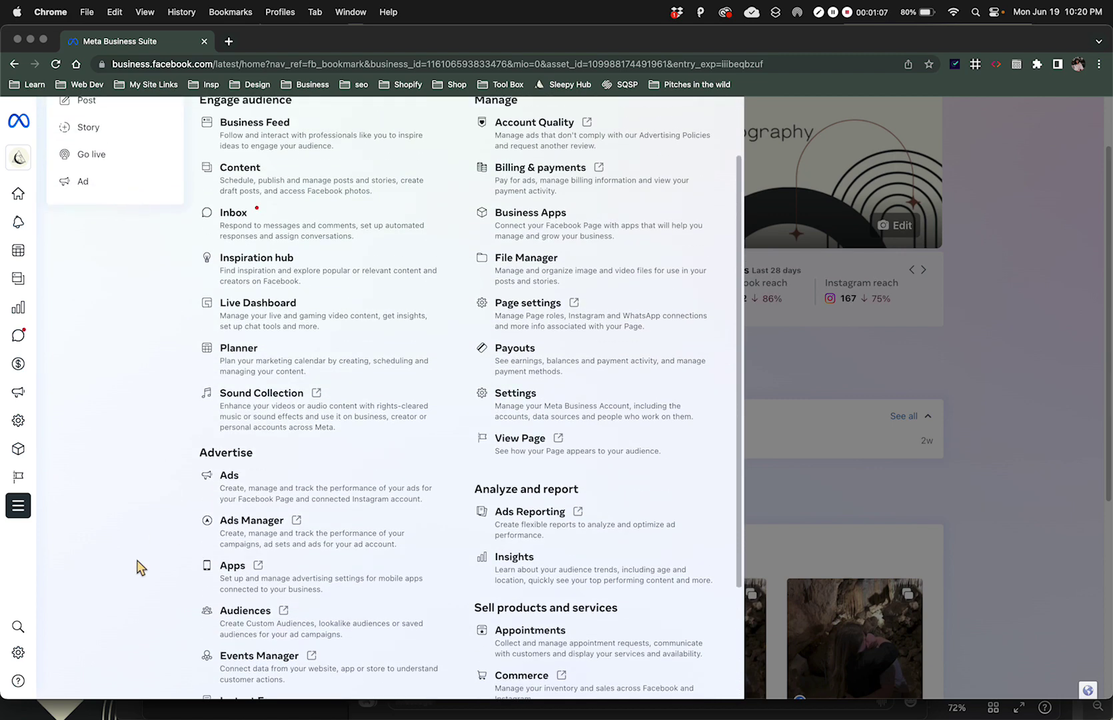
pyautogui.scroll(-4, 140, 567)
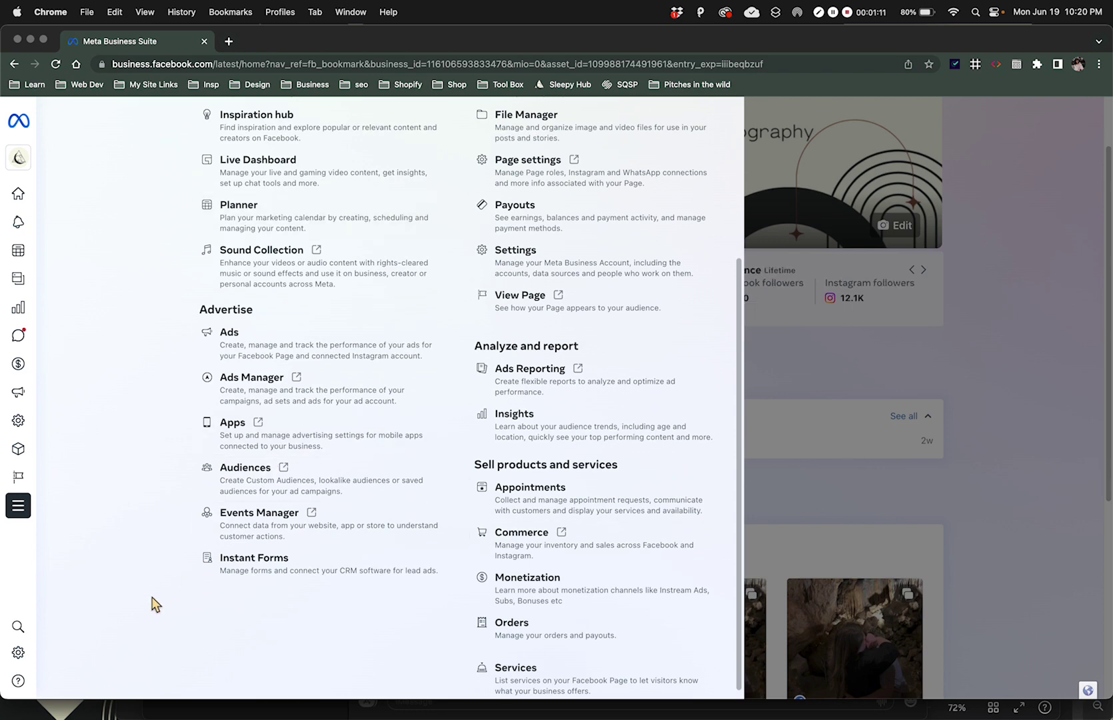
pyautogui.scroll(2, 154, 603)
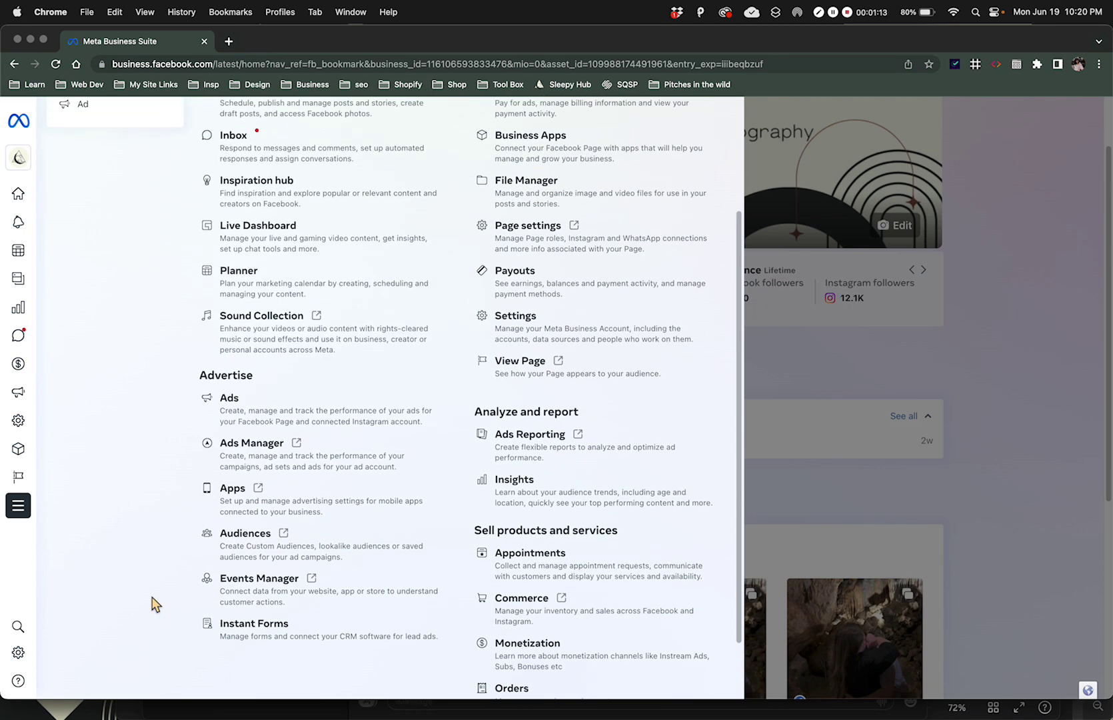
pyautogui.scroll(-2, 153, 603)
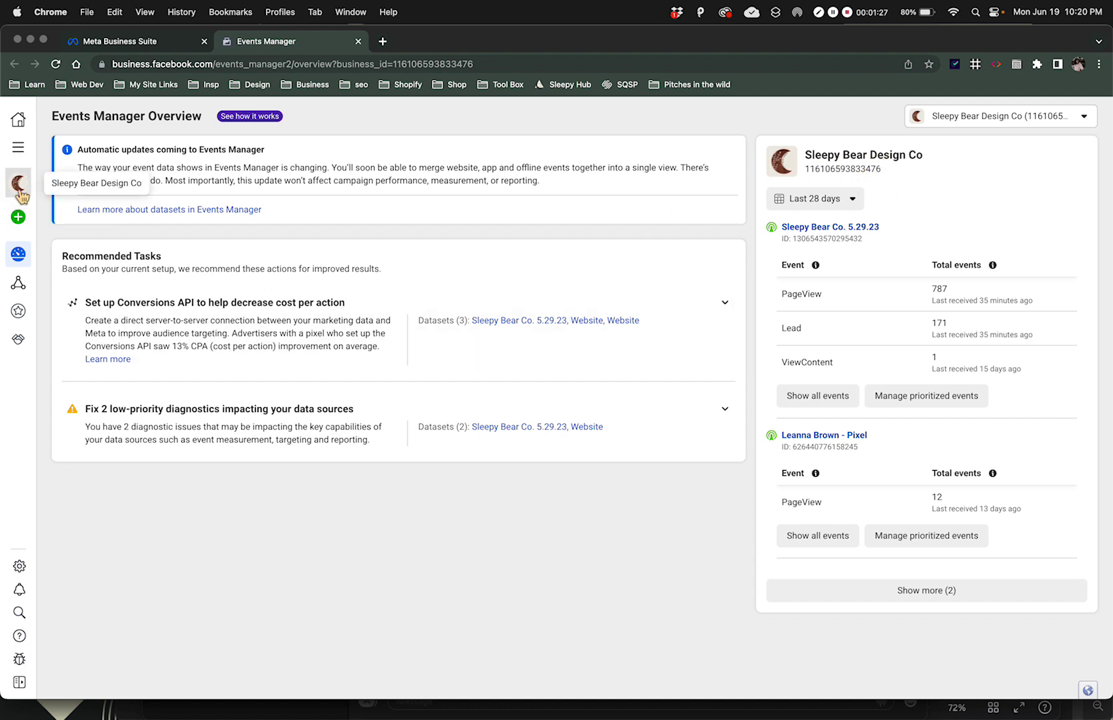
# Open the All tools menu from the Events Manager left sidebar
pyautogui.moveTo(30, 393)
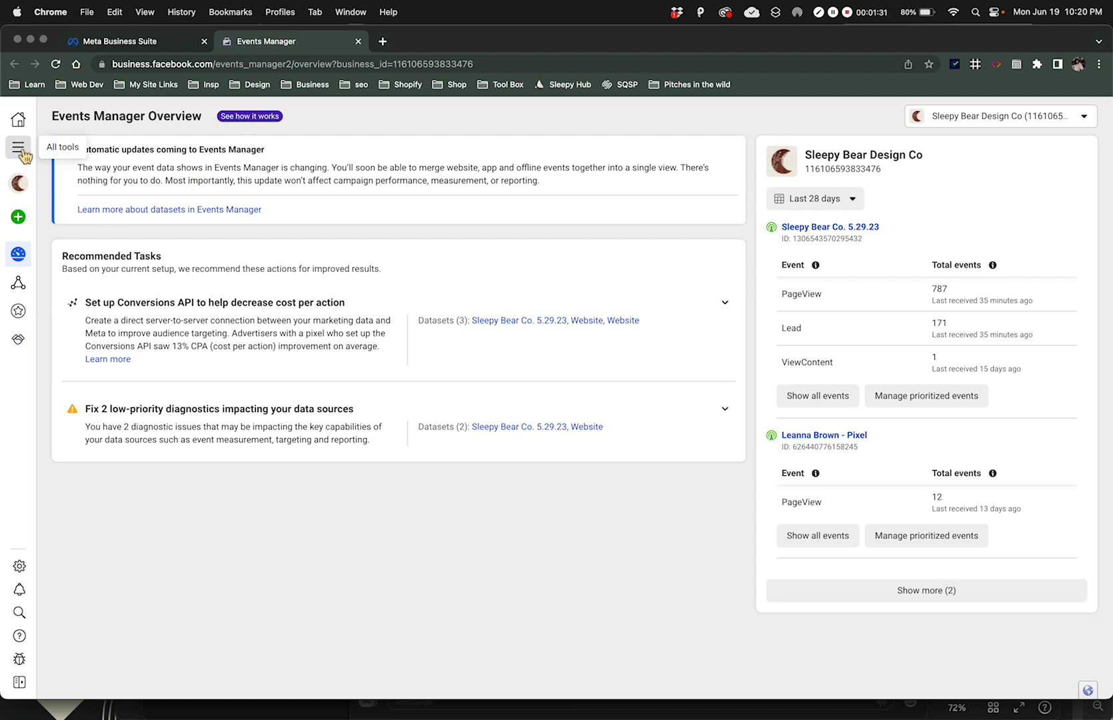
pyautogui.click(22, 152)
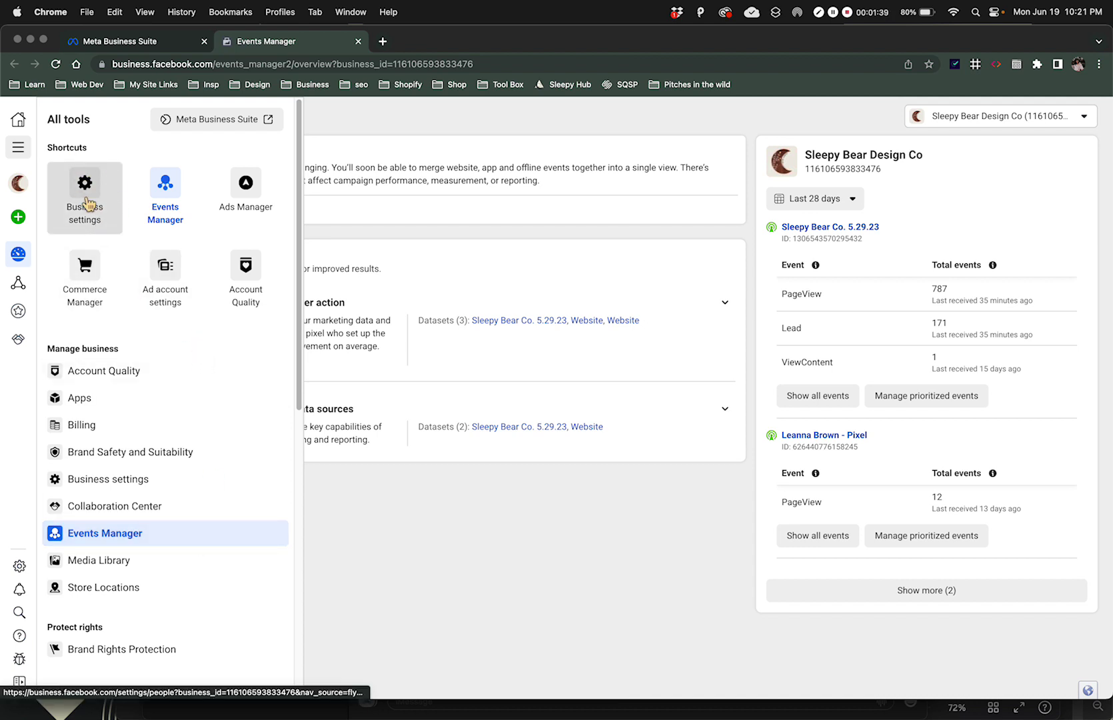
# Go to Business Settings and open Pages for the Sleepy Bear Co. House of Marketing & Design Page
pyautogui.click(88, 203)
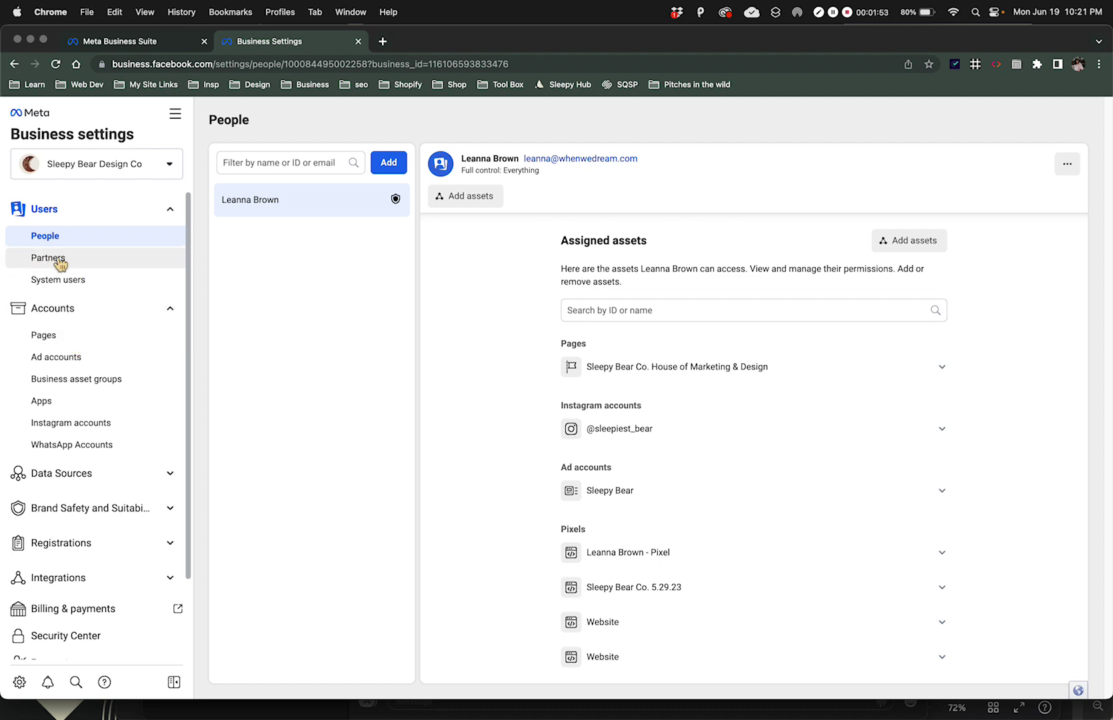
pyautogui.click(79, 270)
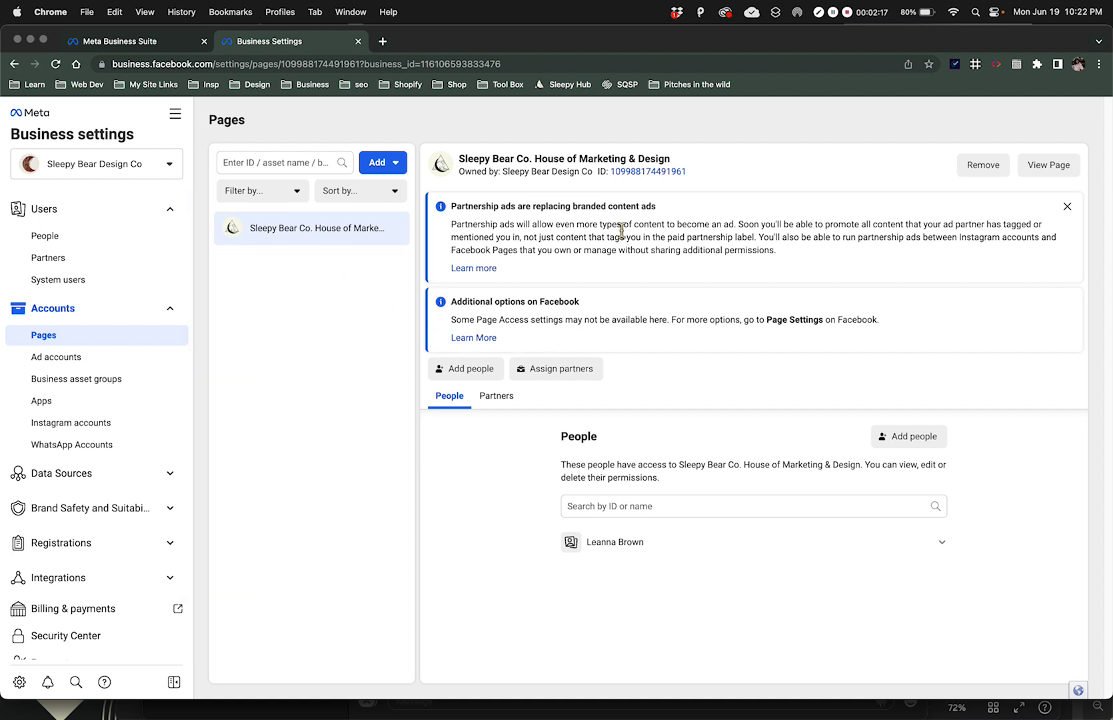
# Dismiss the partnership ads banner, check the Partners tab, and start Assign partners
pyautogui.click(1067, 207)
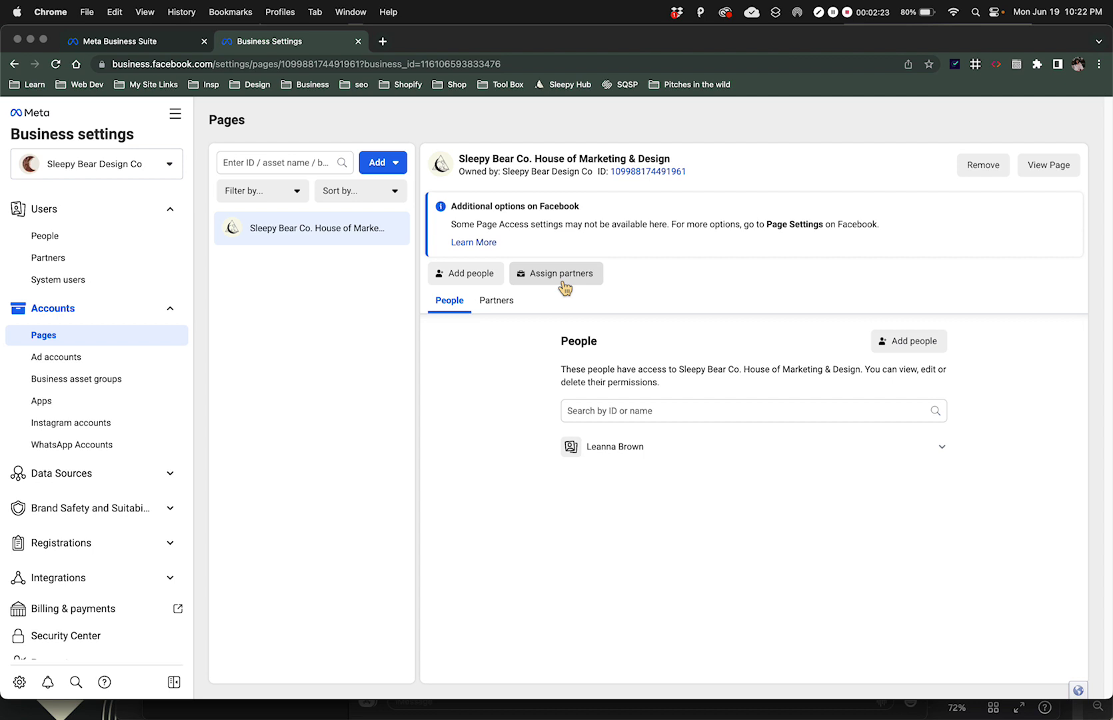
pyautogui.click(508, 309)
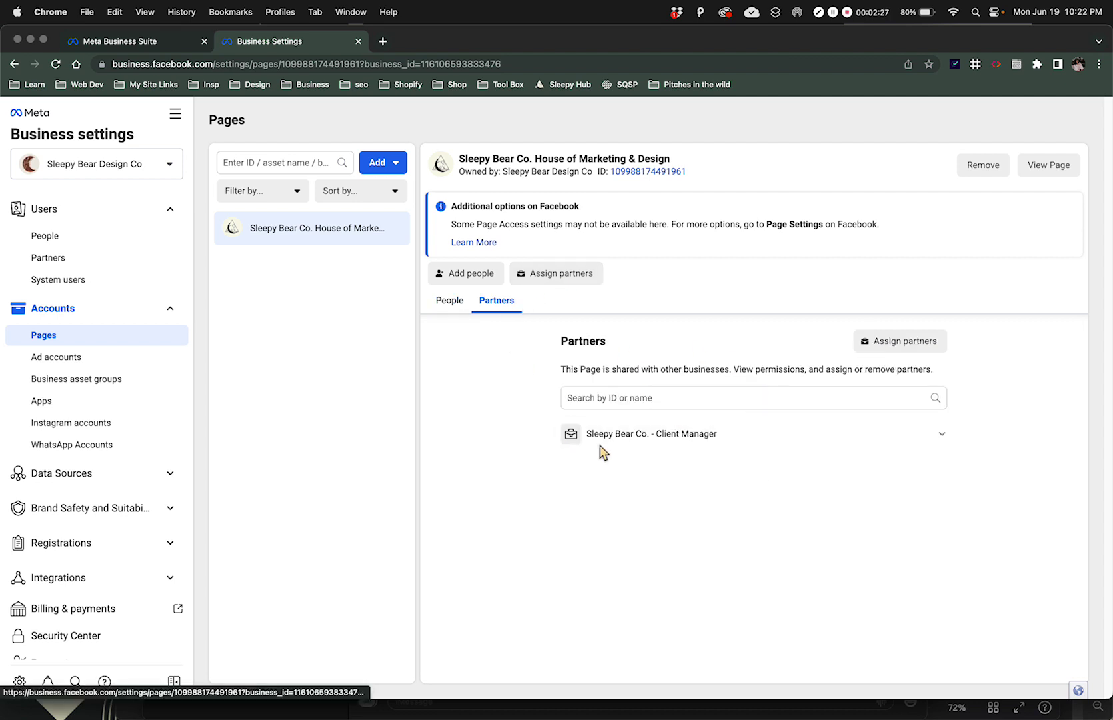
pyautogui.click(575, 282)
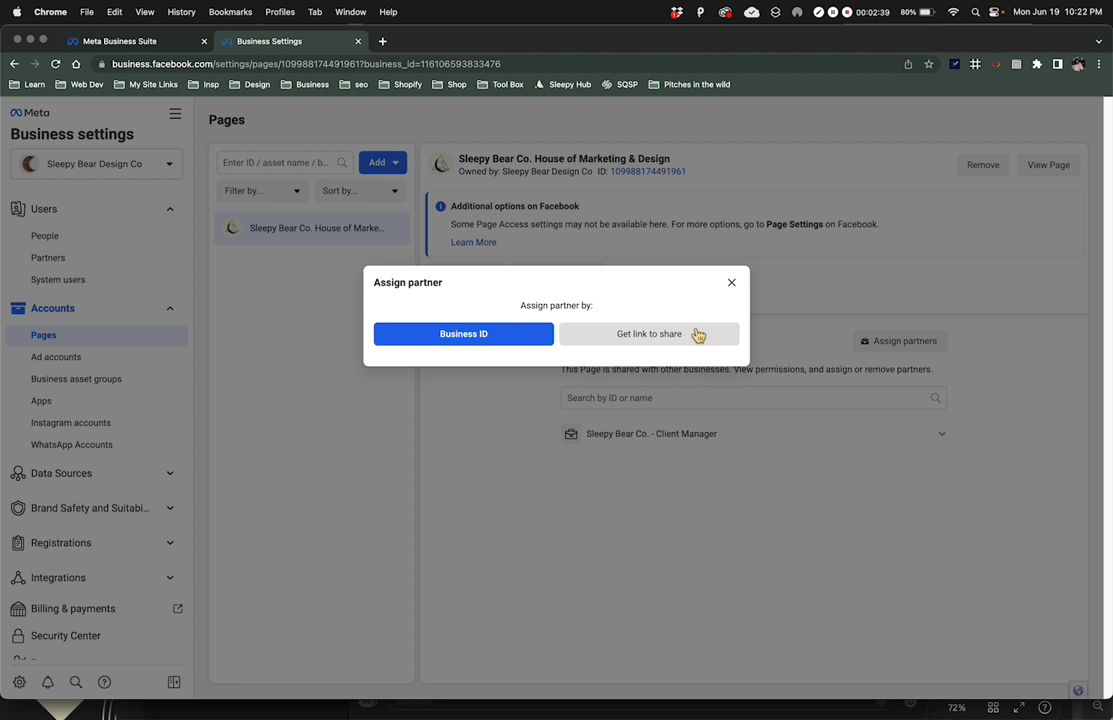
# Choose to share the Page by link and try the Content access toggle, leaving it off
pyautogui.click(686, 346)
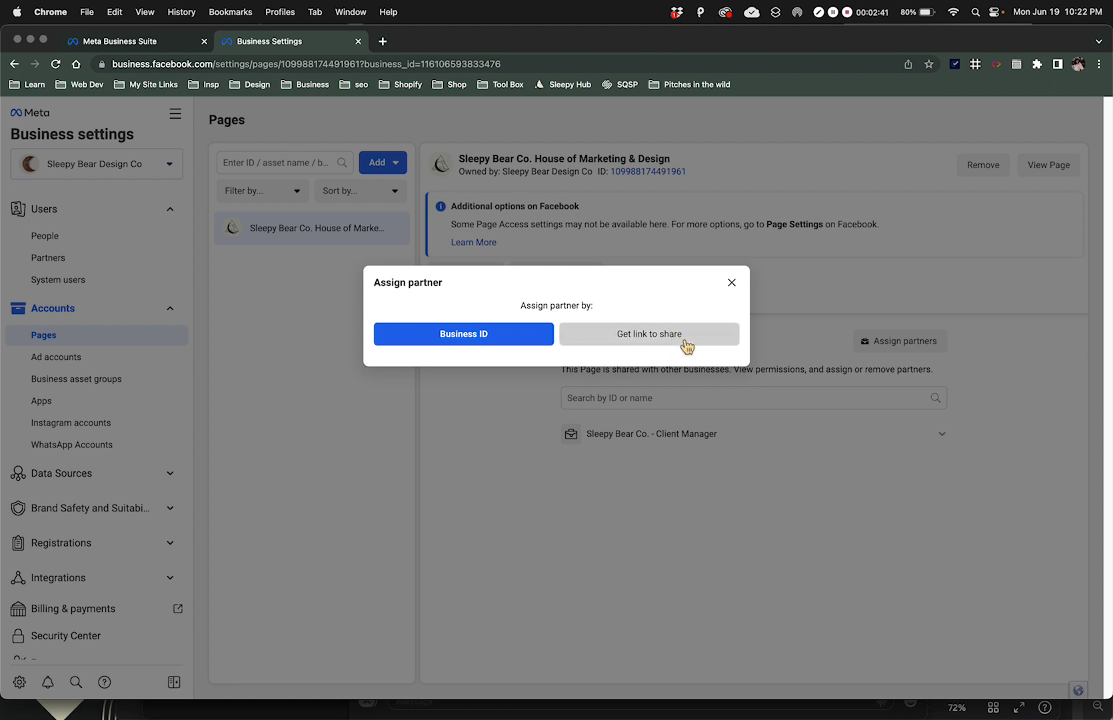
pyautogui.scroll(-2, 663, 386)
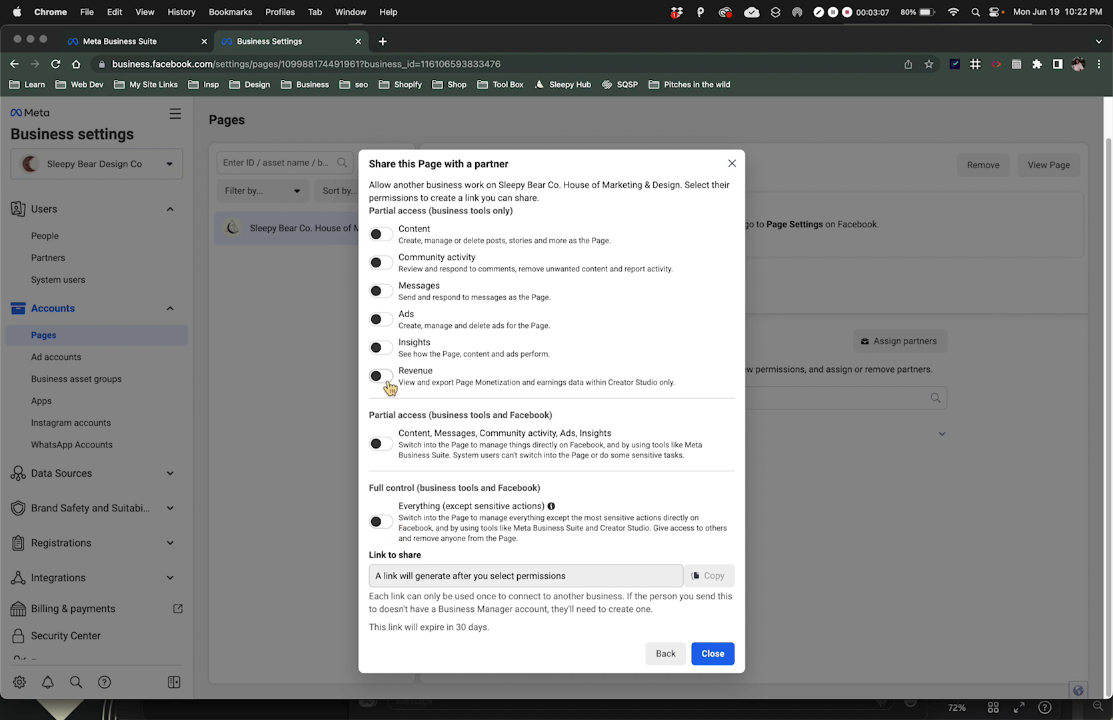
pyautogui.click(394, 243)
pyautogui.click(385, 212)
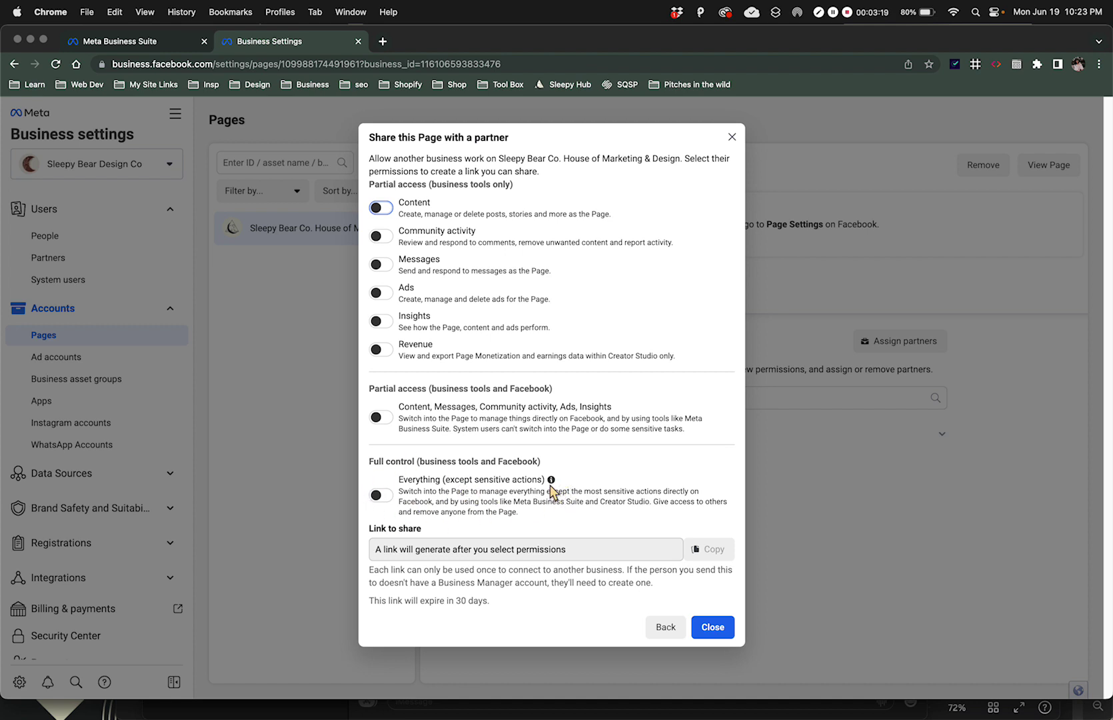
# Read the Everything (except sensitive actions) info popover and close it
pyautogui.click(551, 483)
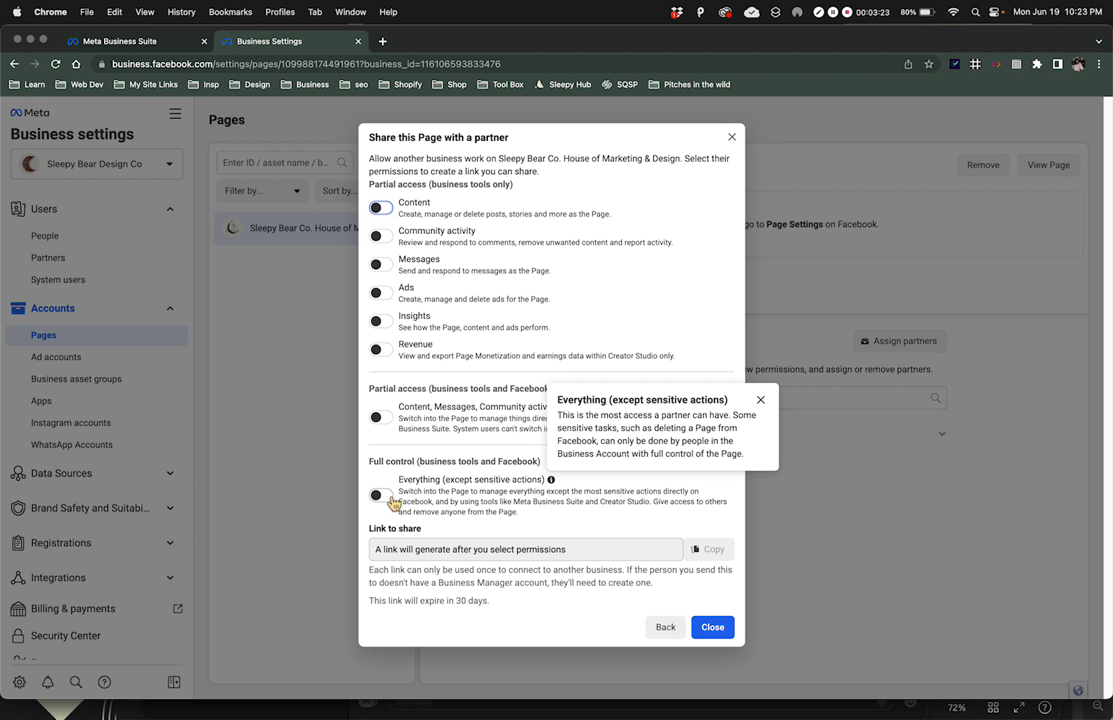
pyautogui.click(761, 400)
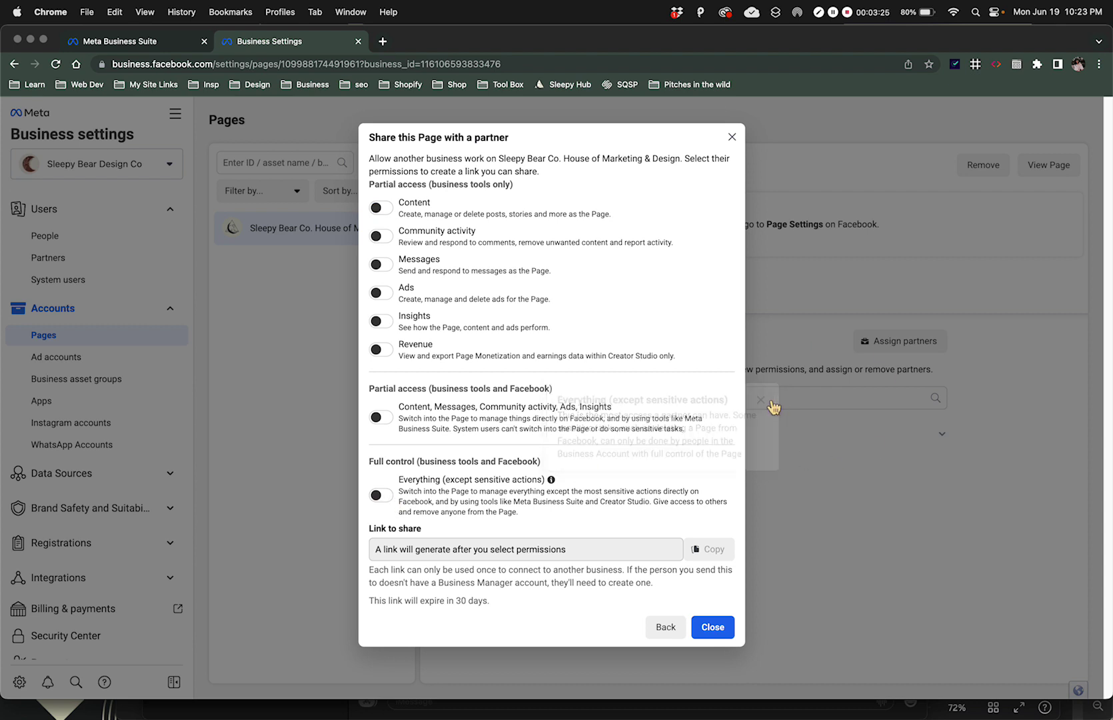
pyautogui.click(385, 498)
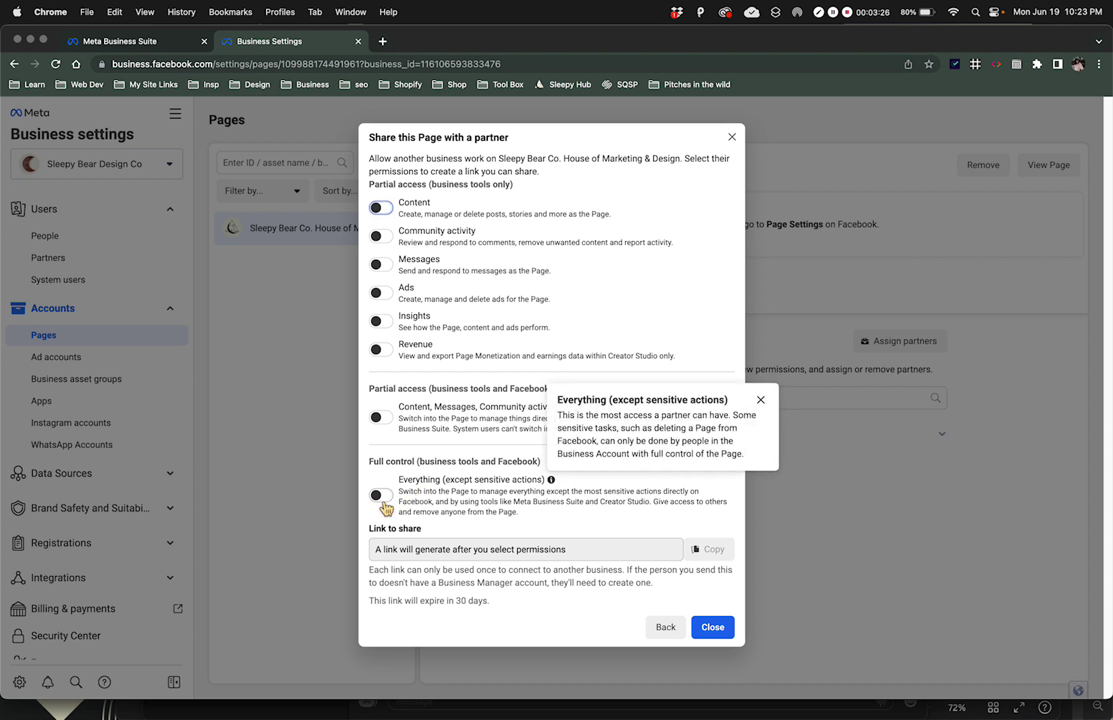
pyautogui.click(761, 400)
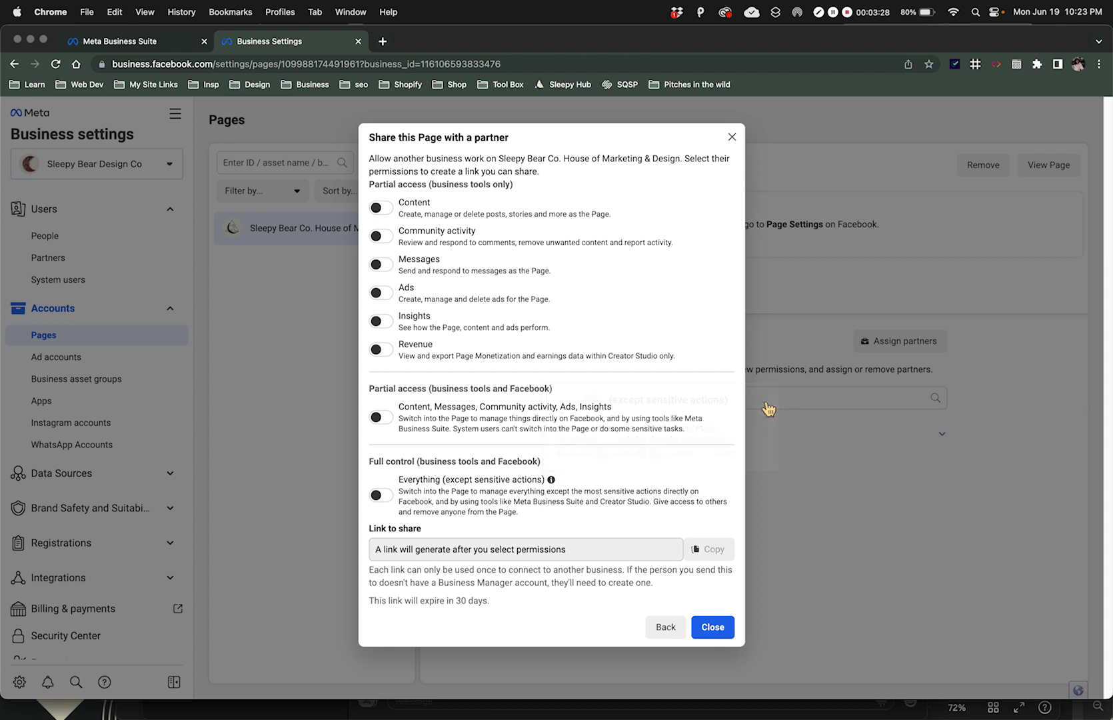
# Turn on Everything (except sensitive actions) and copy the generated 30-day share link
pyautogui.click(389, 503)
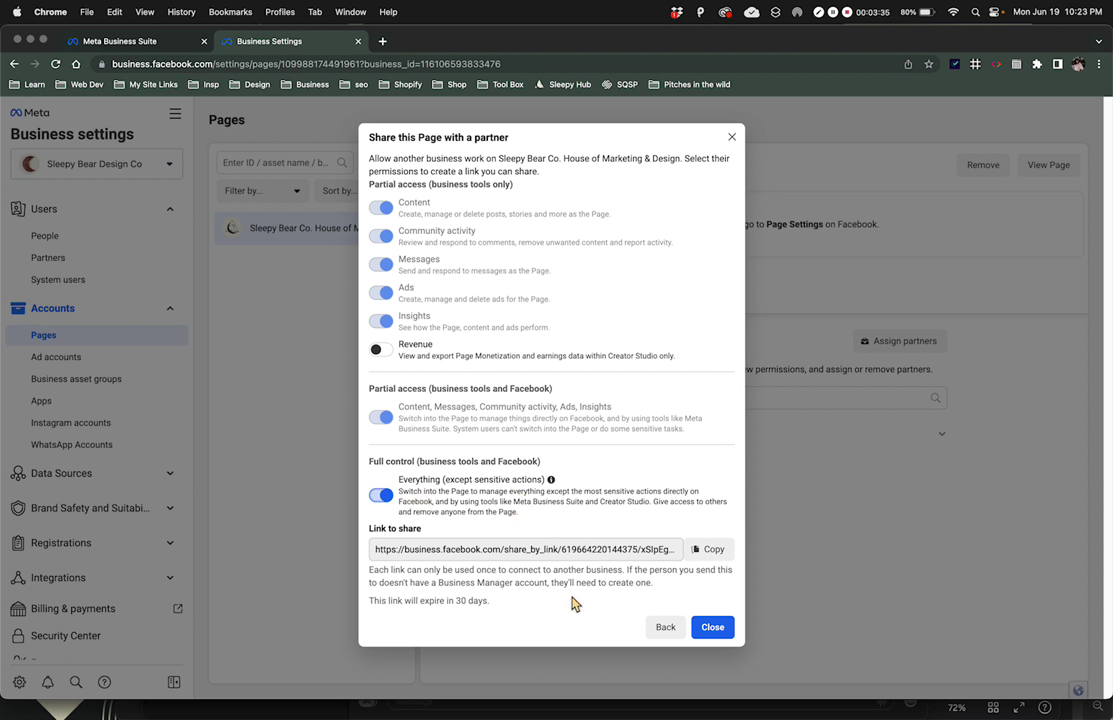
pyautogui.click(713, 560)
# Close the share dialog and switch between Partners and People tabs, ending on People
pyautogui.click(707, 627)
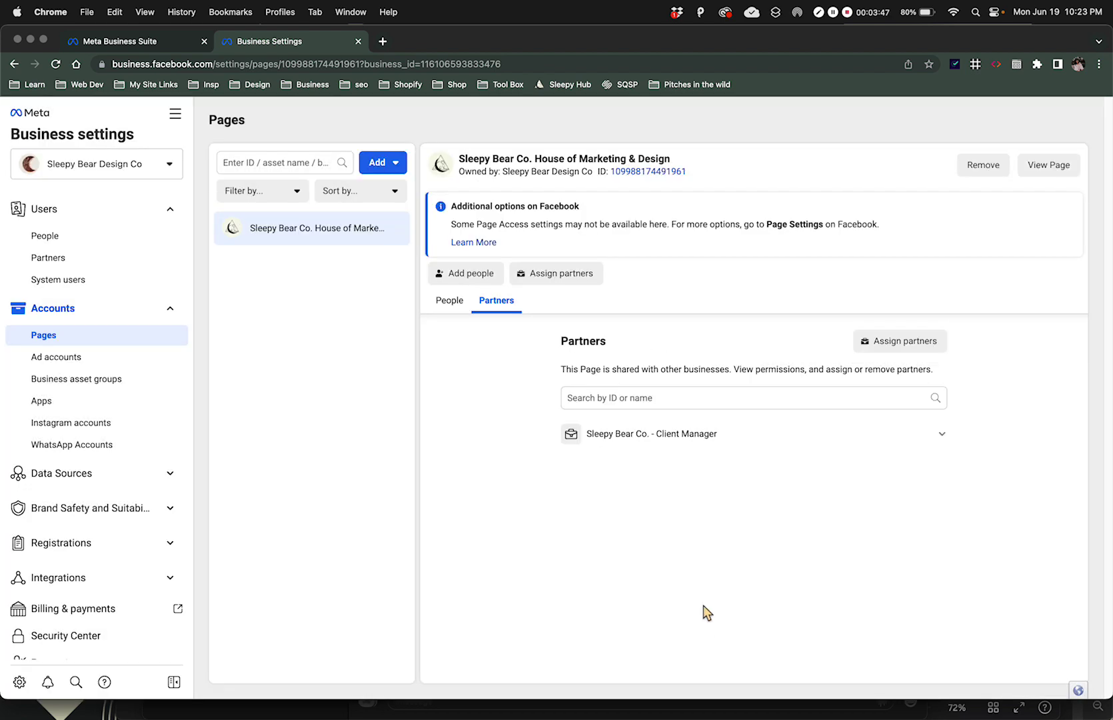
pyautogui.click(459, 303)
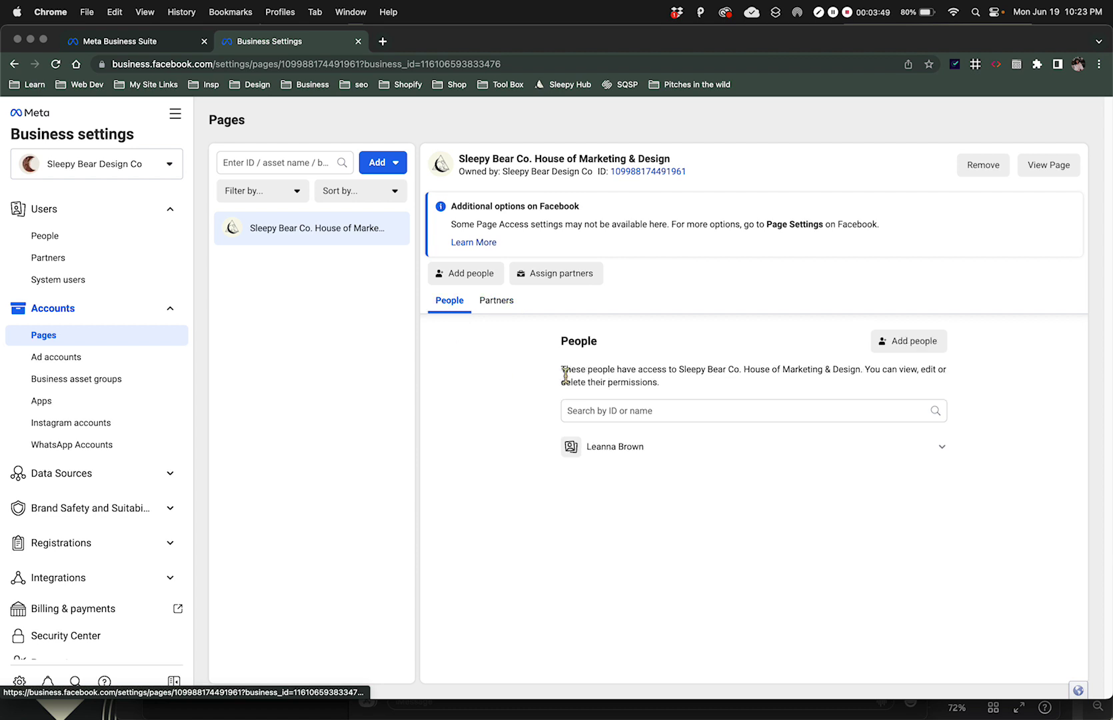
pyautogui.click(511, 308)
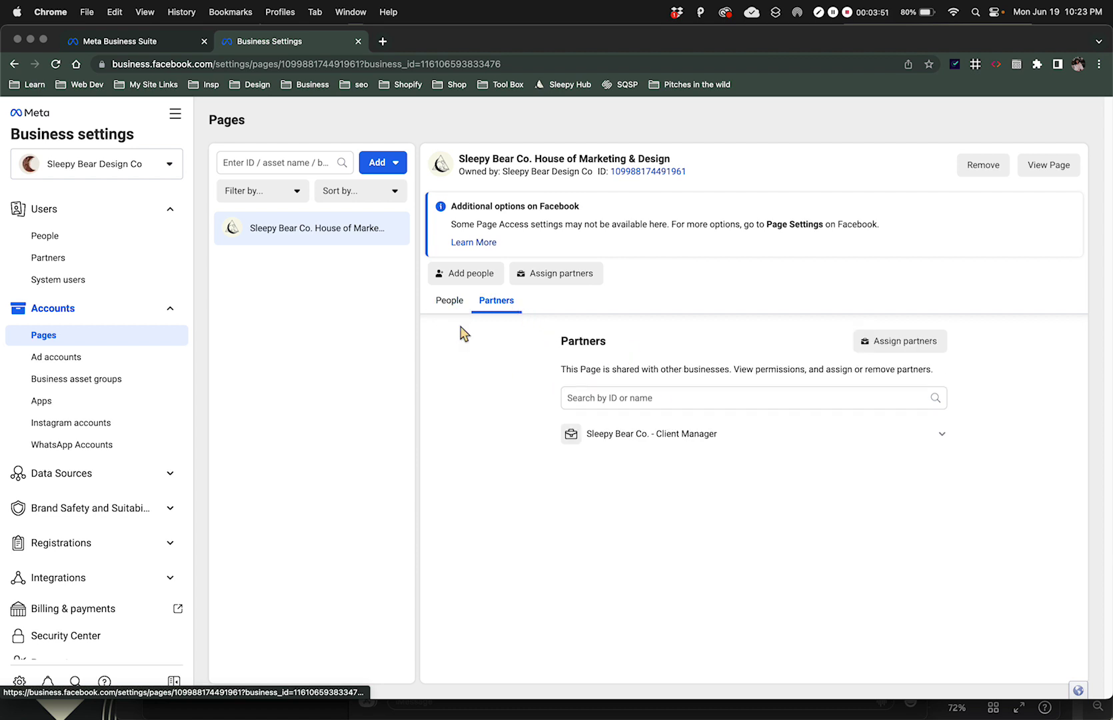
pyautogui.click(457, 304)
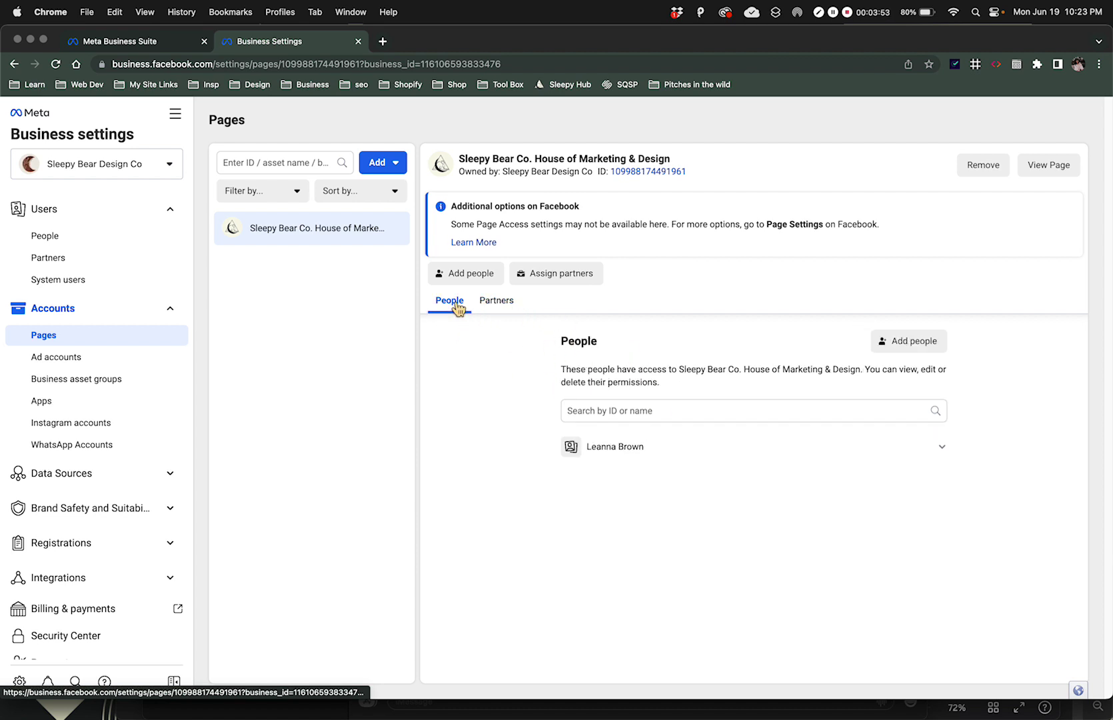
pyautogui.click(496, 311)
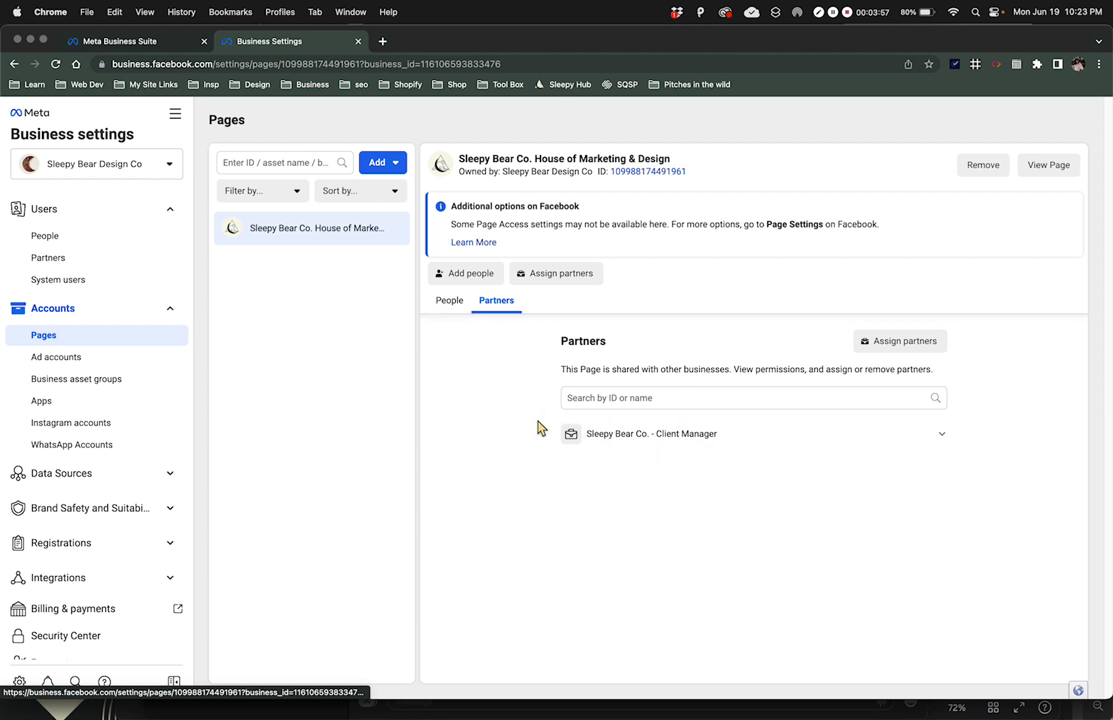
pyautogui.click(451, 310)
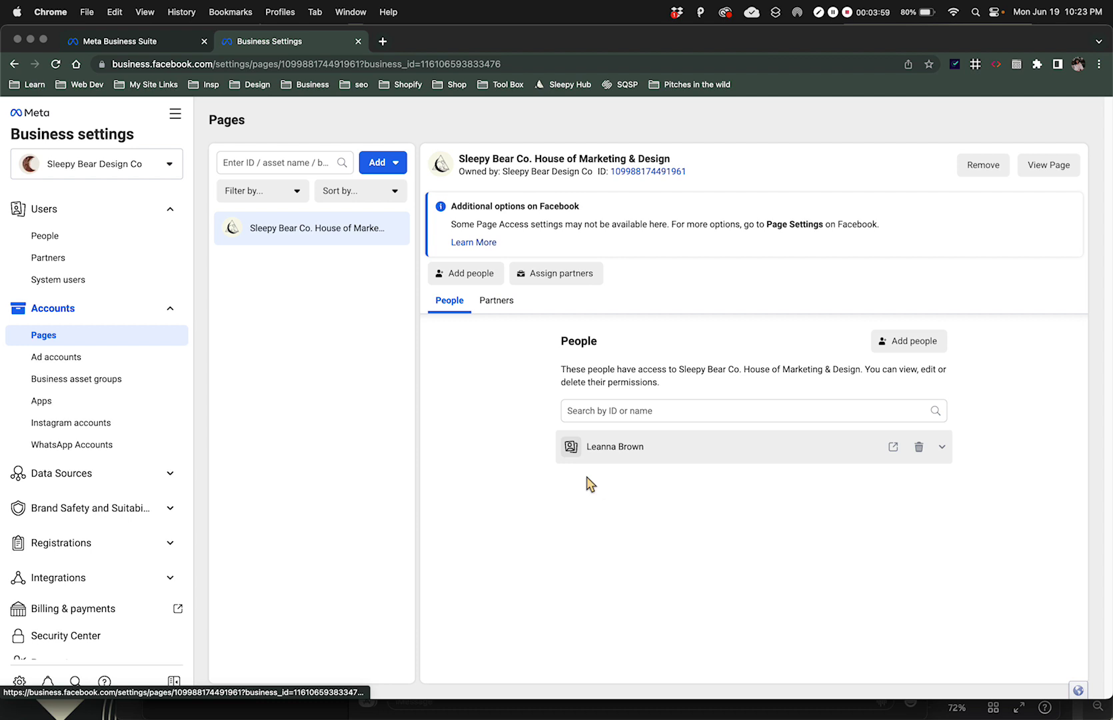